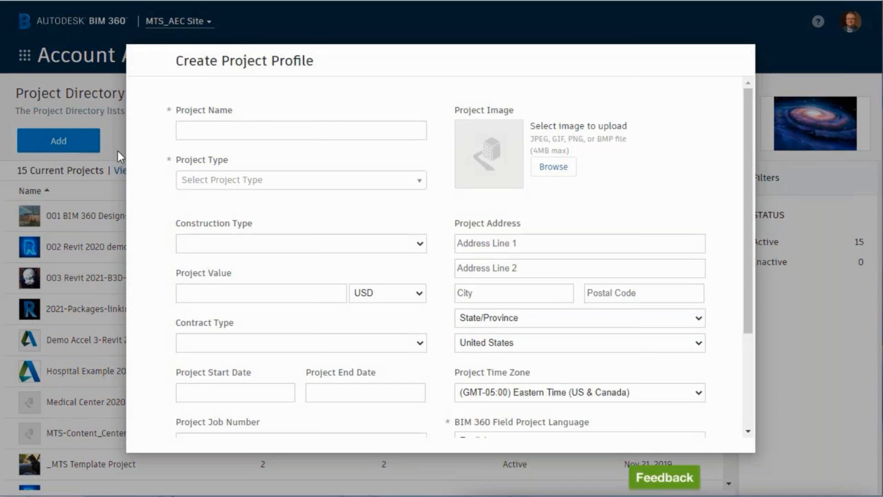
Fill in the project profile with the name "Test project 003_Revit 2021" and type Demonstration Project, and save it.
{"action": "left_click", "coordinate": [189, 132]}
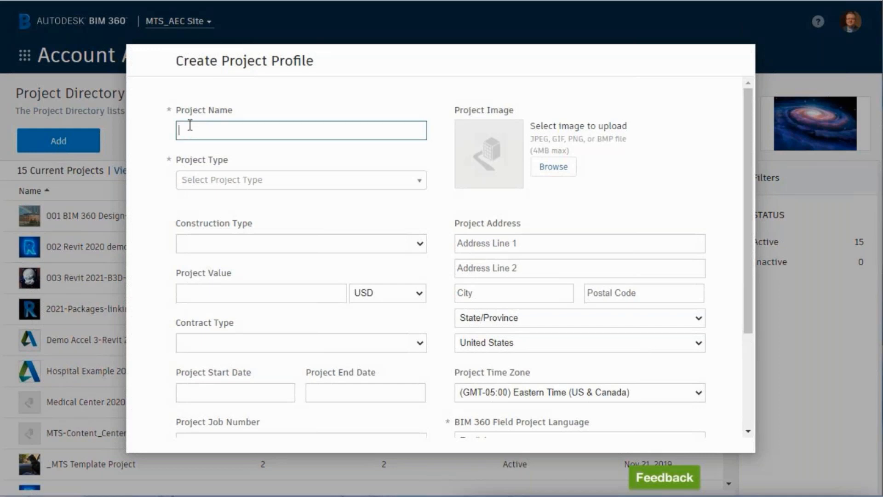
{"action": "type", "text": "Test "}
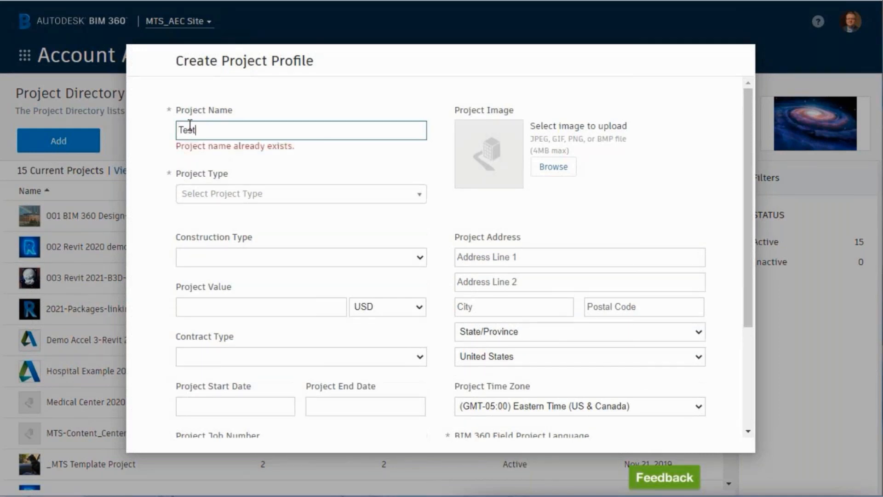
{"action": "type", "text": "project 003_Revit 2021"}
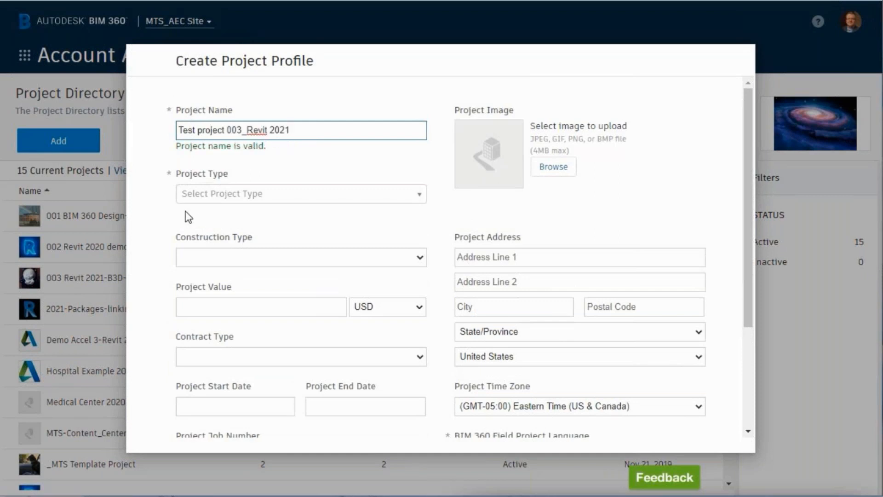
{"action": "left_click", "coordinate": [195, 193]}
{"action": "left_click_drag", "start_coordinate": [421, 257], "coordinate": [414, 374]}
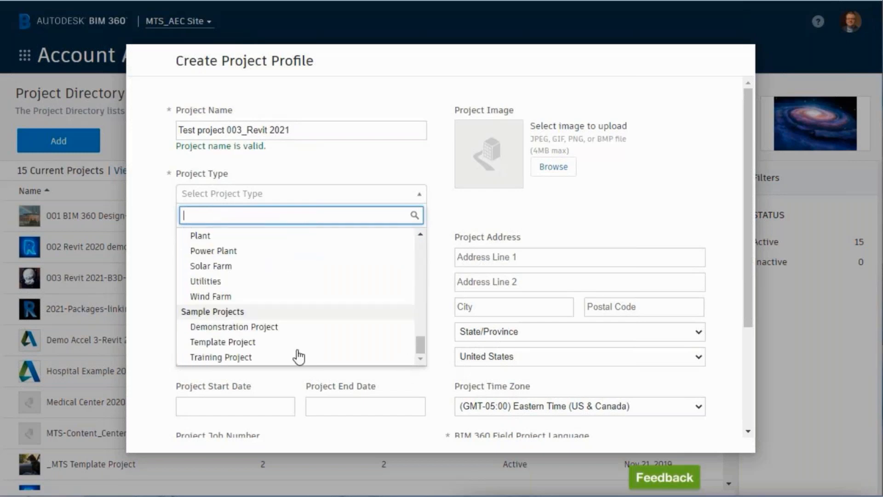
{"action": "left_click", "coordinate": [276, 327]}
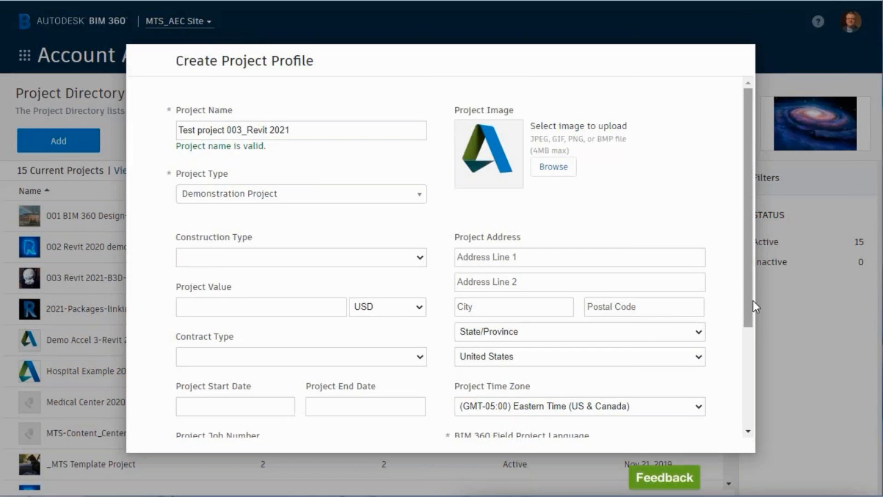
{"action": "left_click_drag", "start_coordinate": [751, 302], "coordinate": [676, 420]}
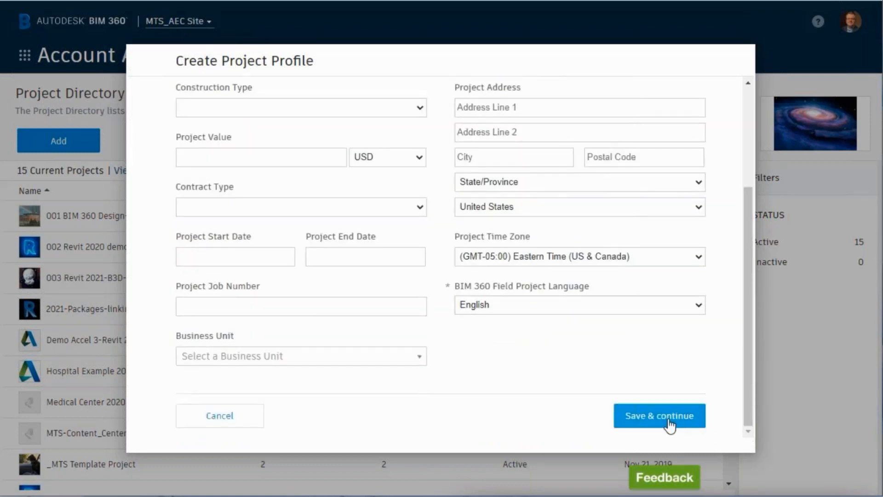
{"action": "left_click", "coordinate": [670, 426]}
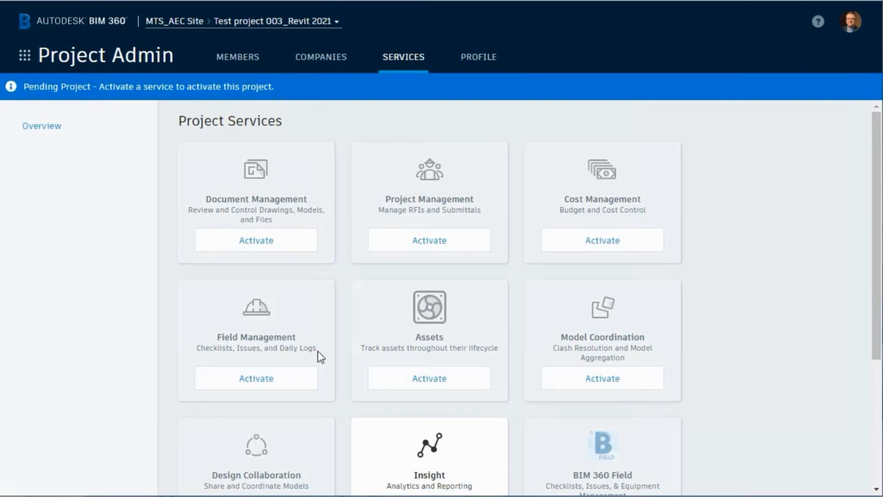
Activate the Document Management service for the project without applying a project template.
{"action": "left_click", "coordinate": [246, 241]}
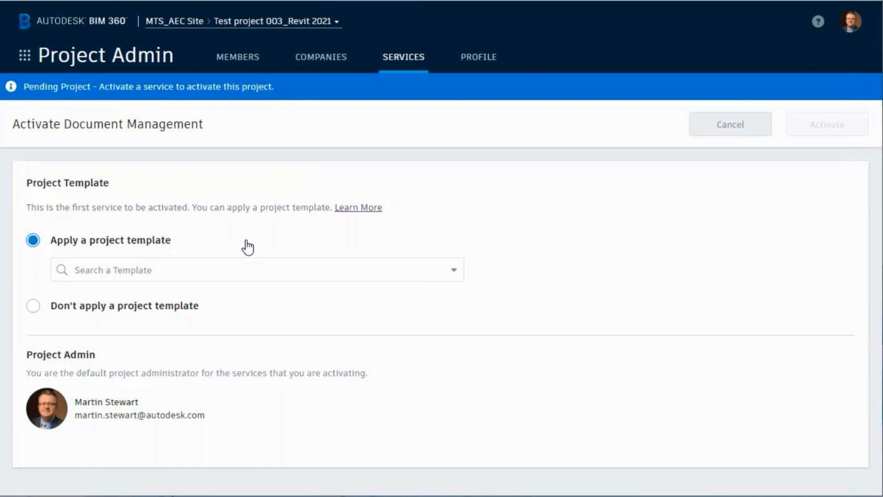
{"action": "left_click", "coordinate": [103, 253]}
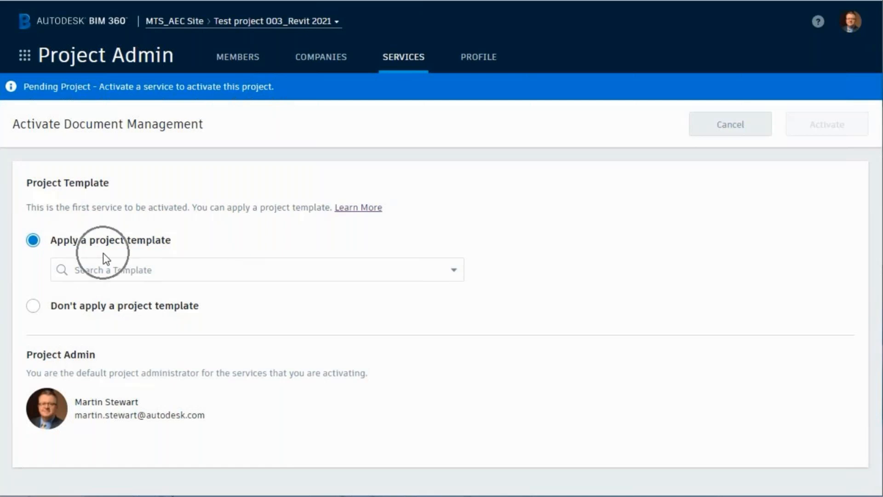
{"action": "left_click", "coordinate": [33, 307]}
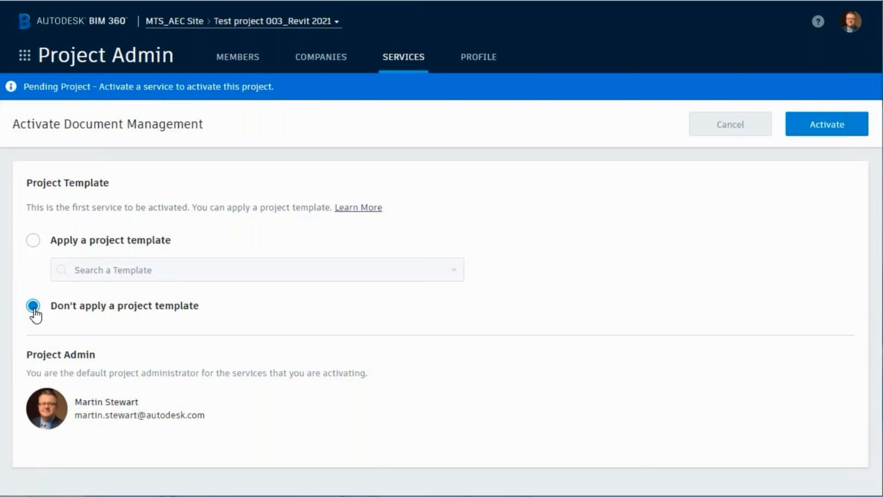
{"action": "left_click", "coordinate": [92, 418]}
{"action": "left_click", "coordinate": [825, 131]}
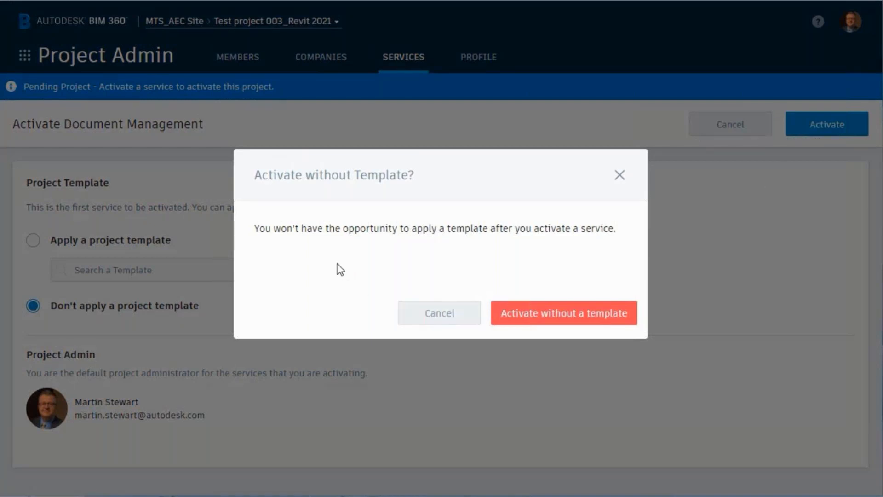
{"action": "left_click", "coordinate": [531, 322]}
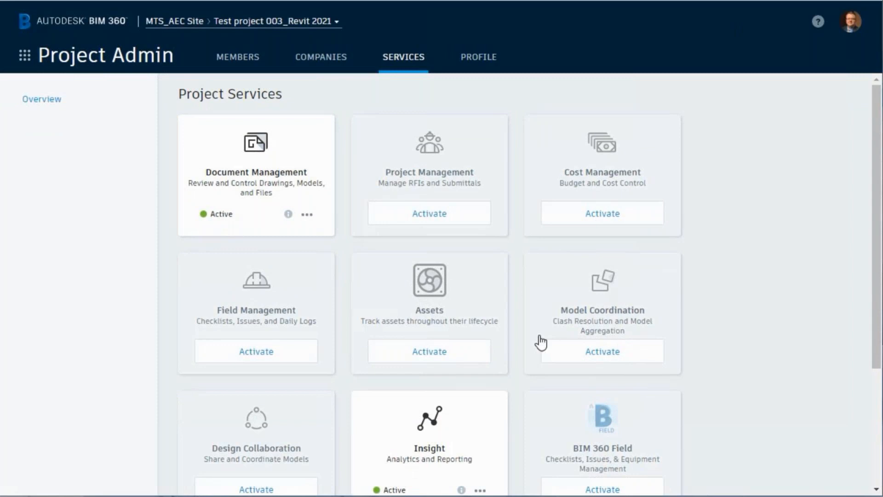
Activate the Design Collaboration service for the project and check its service options.
{"action": "left_click_drag", "start_coordinate": [877, 265], "coordinate": [877, 324]}
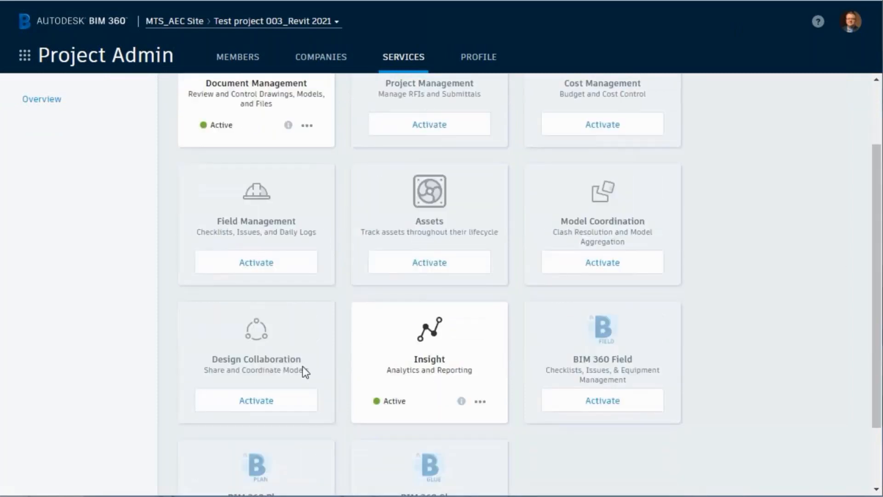
{"action": "left_click", "coordinate": [263, 401]}
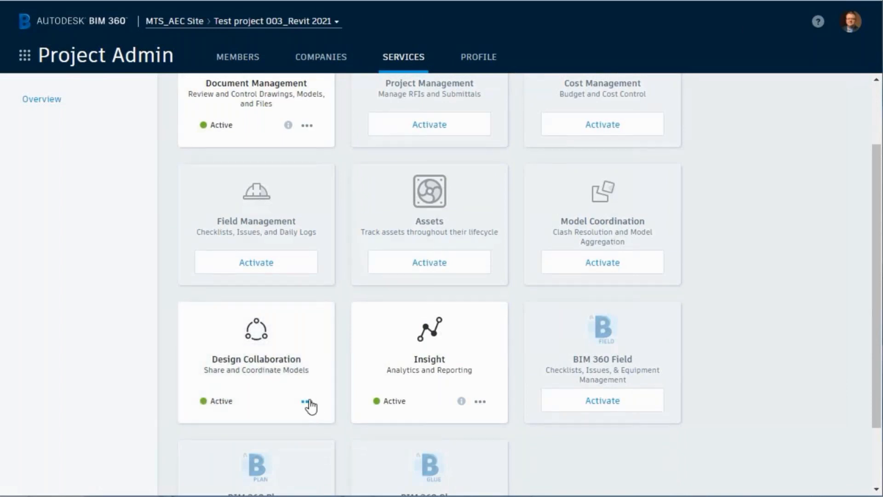
{"action": "left_click", "coordinate": [307, 401]}
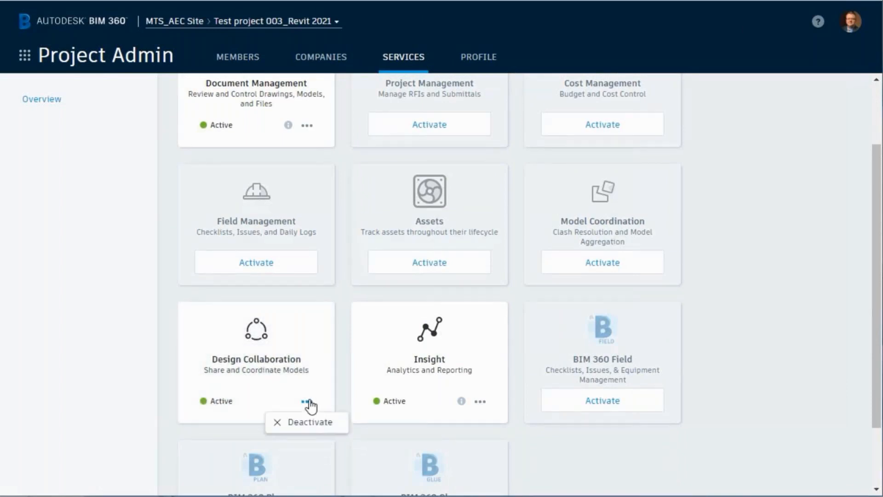
{"action": "left_click", "coordinate": [256, 351]}
Switch to the account's project directory and open Test project 003_Revit 2021.
{"action": "left_click", "coordinate": [29, 59]}
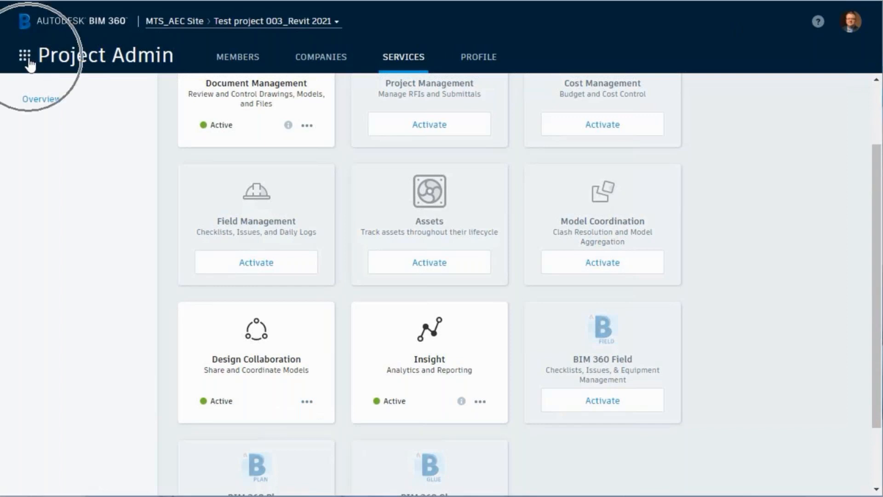
{"action": "left_click", "coordinate": [231, 122]}
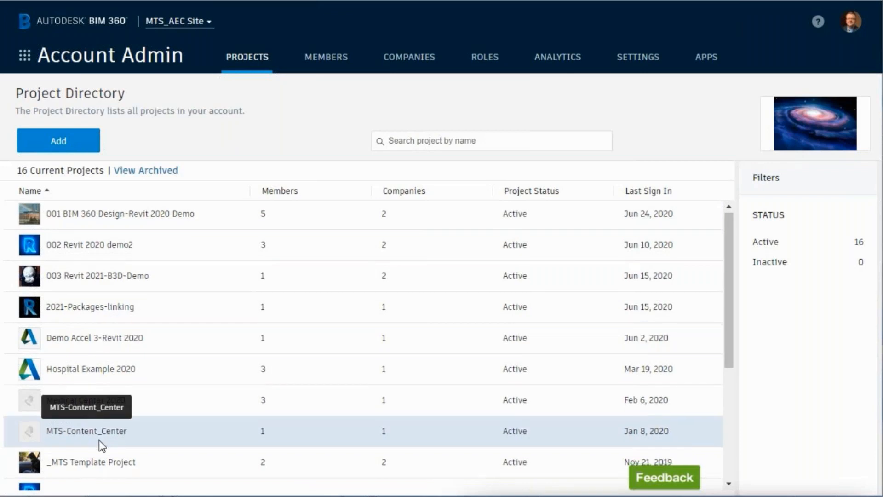
{"action": "scroll", "coordinate": [99, 439], "scroll_direction": "down", "scroll_amount": 5}
{"action": "left_click", "coordinate": [82, 447]}
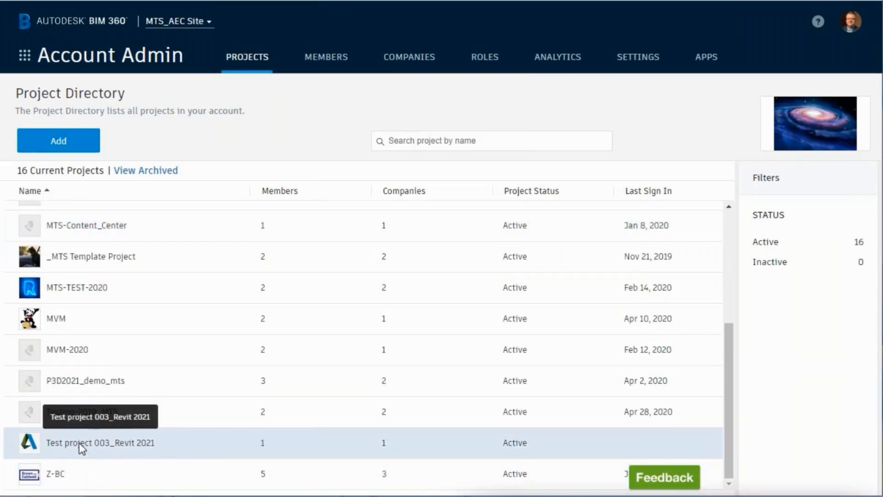
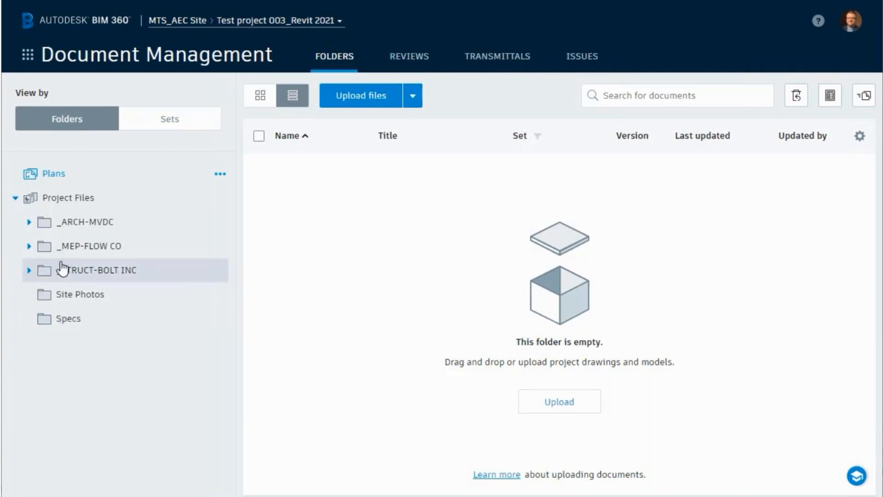
Expand the _ARCH-MVDC folder in Project Files, and open the Design Collaboration settings in Project Admin.
{"action": "left_click", "coordinate": [29, 223]}
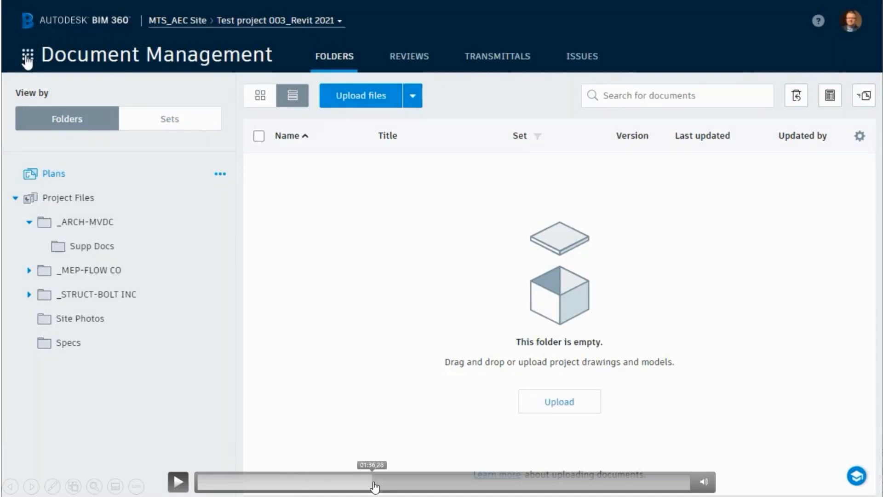
{"action": "left_click_drag", "start_coordinate": [374, 485], "coordinate": [390, 485]}
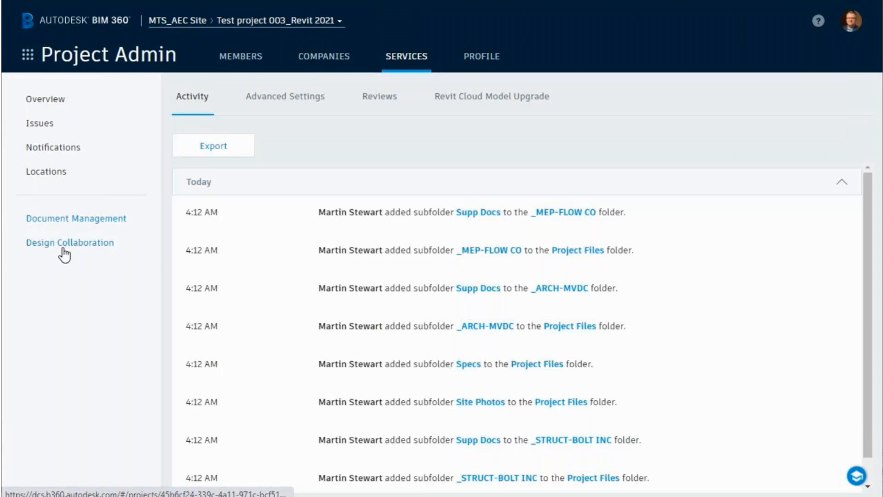
{"action": "left_click", "coordinate": [64, 243]}
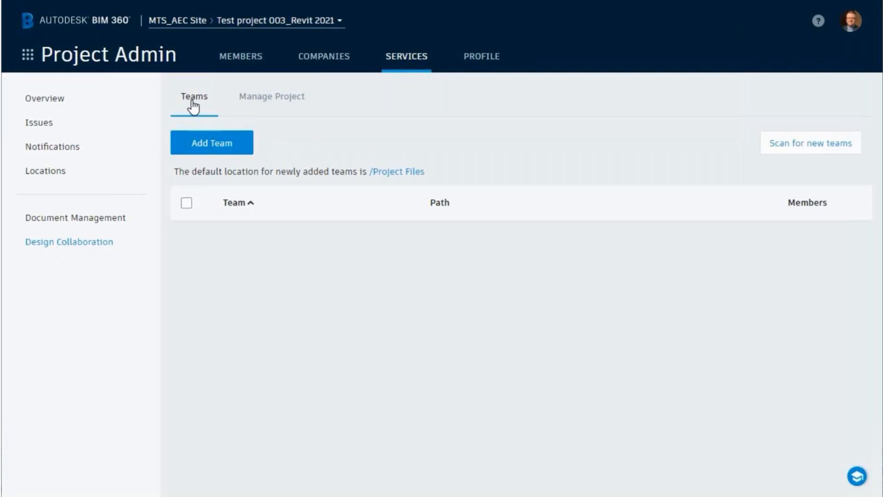
Add a Design Collaboration team based on the existing _ARCH-MVDC folder in Project Files.
{"action": "left_click", "coordinate": [219, 148]}
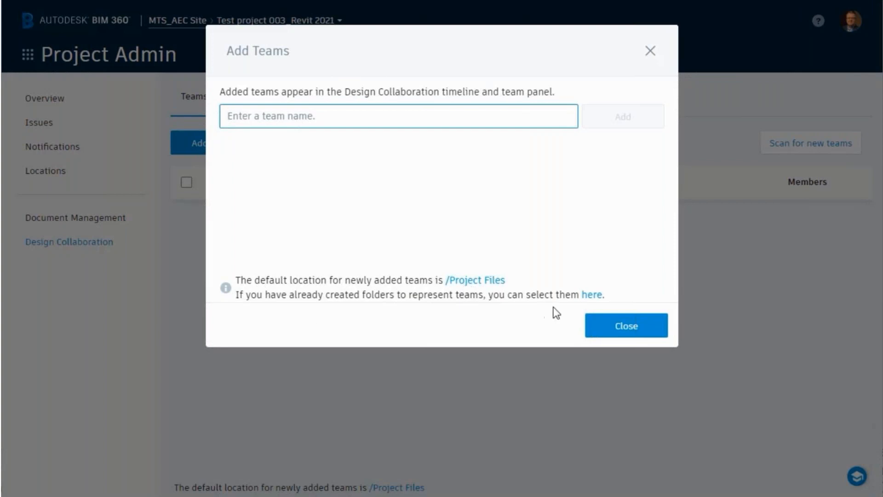
{"action": "left_click", "coordinate": [592, 295]}
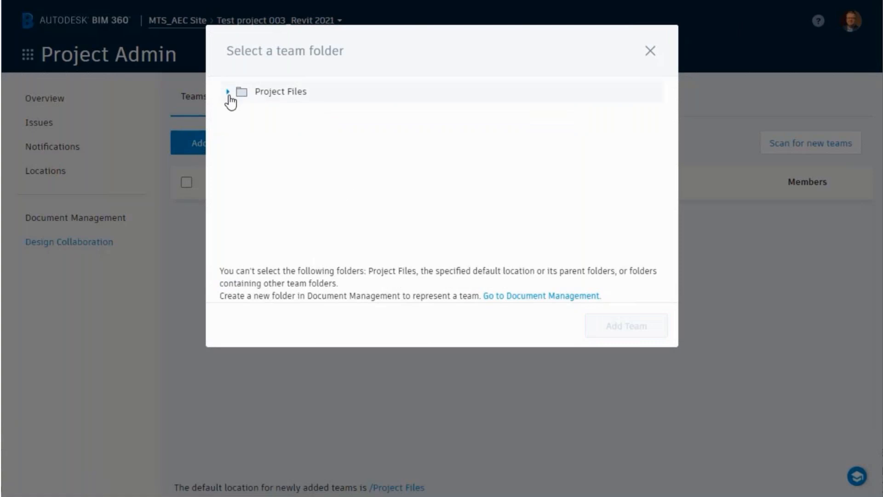
{"action": "left_click", "coordinate": [227, 92]}
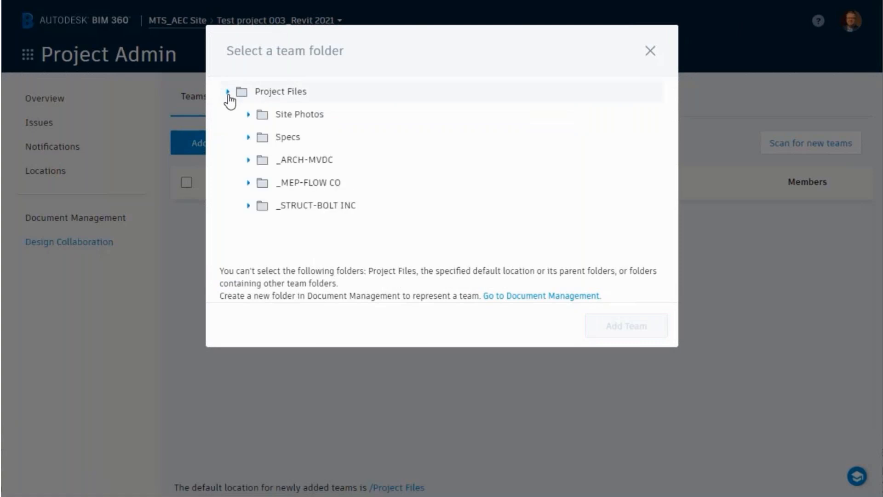
{"action": "left_click", "coordinate": [309, 166]}
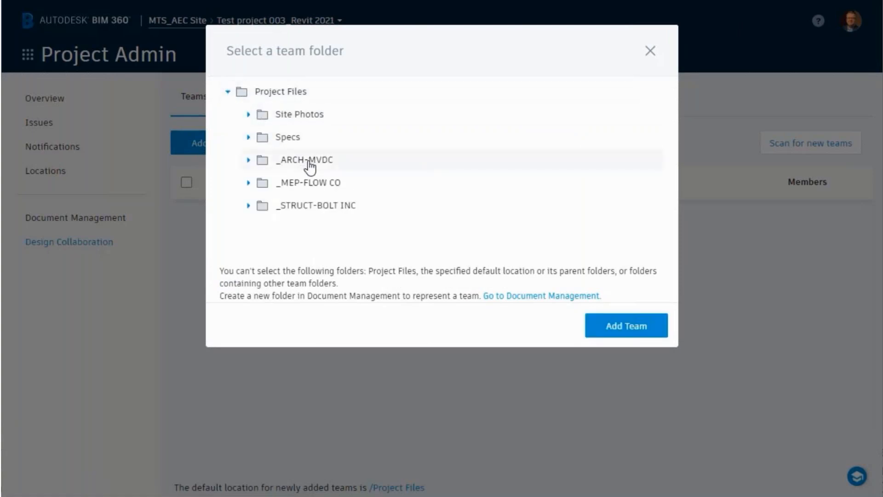
{"action": "left_click", "coordinate": [608, 328]}
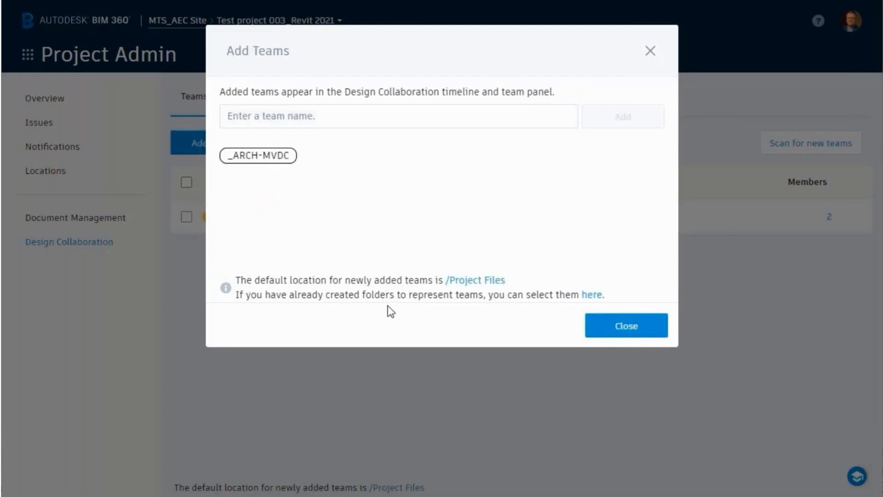
Add a second team based on the existing _MEP-FLOW CO folder in Project Files.
{"action": "left_click", "coordinate": [592, 295]}
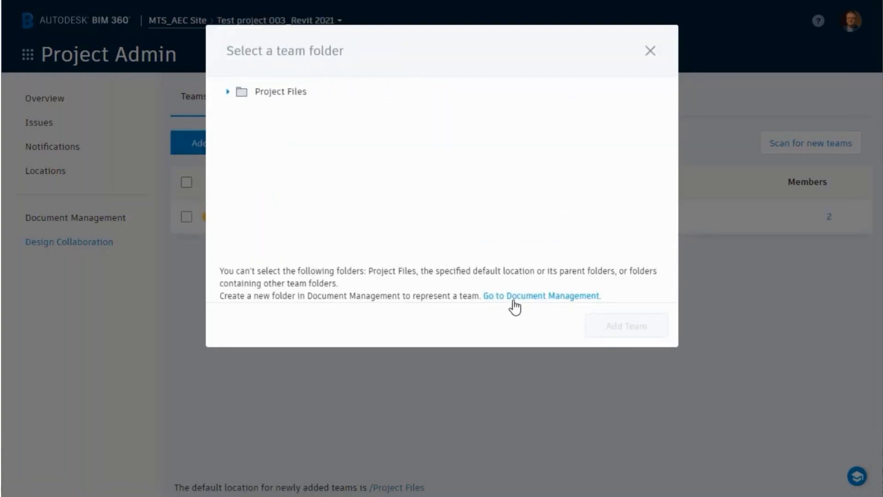
{"action": "left_click", "coordinate": [228, 92]}
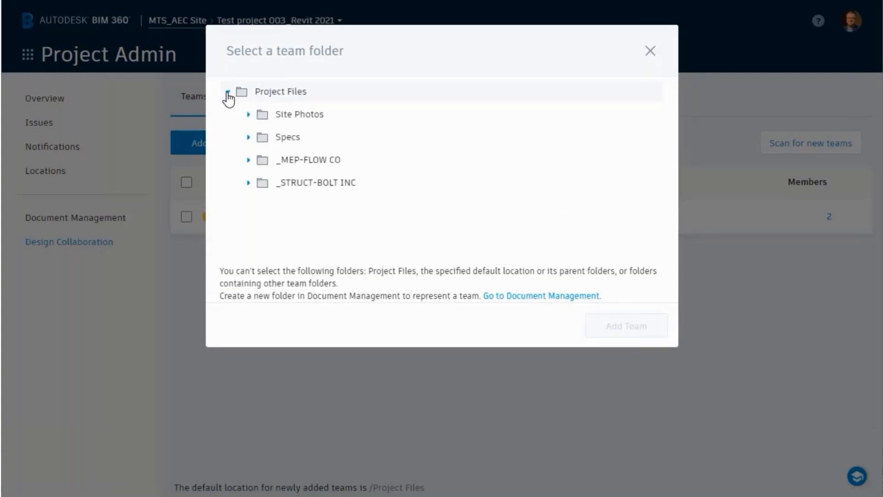
{"action": "left_click", "coordinate": [289, 162]}
{"action": "left_click", "coordinate": [605, 327]}
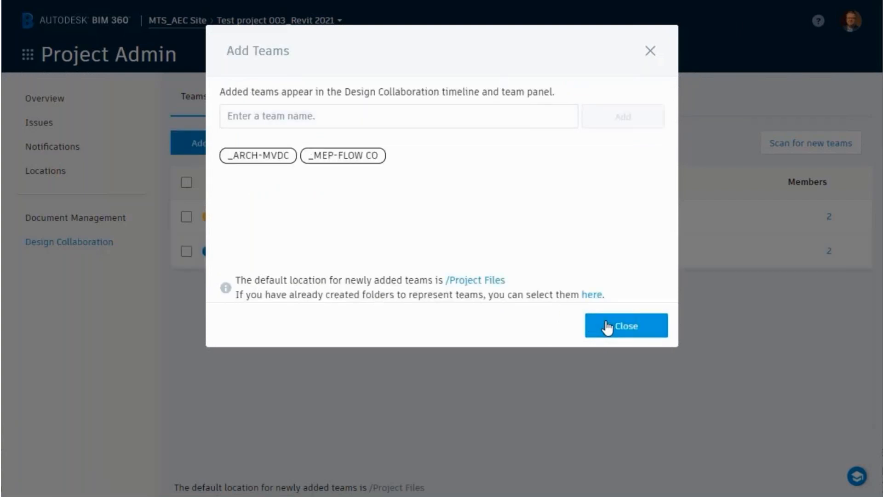
Add a third team based on the existing _STRUCT-BOLT INC folder in Project Files and finish adding teams.
{"action": "left_click", "coordinate": [592, 294]}
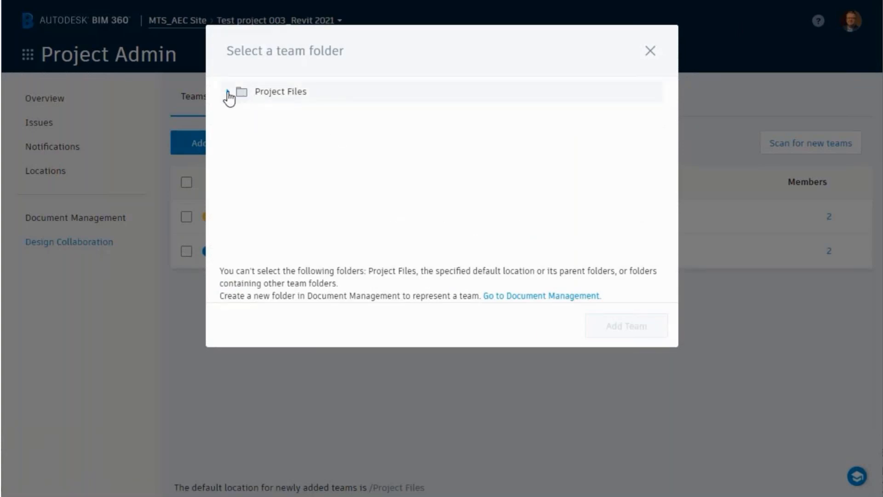
{"action": "left_click", "coordinate": [229, 92]}
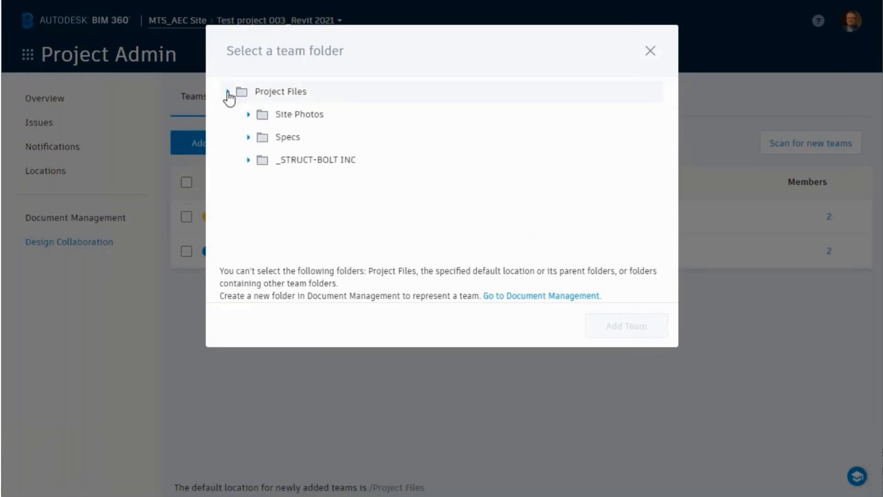
{"action": "left_click", "coordinate": [293, 166]}
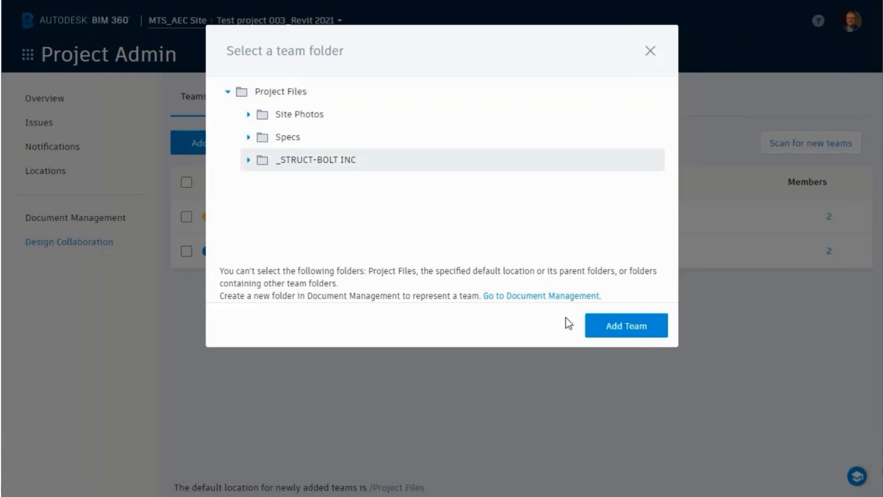
{"action": "left_click", "coordinate": [611, 329]}
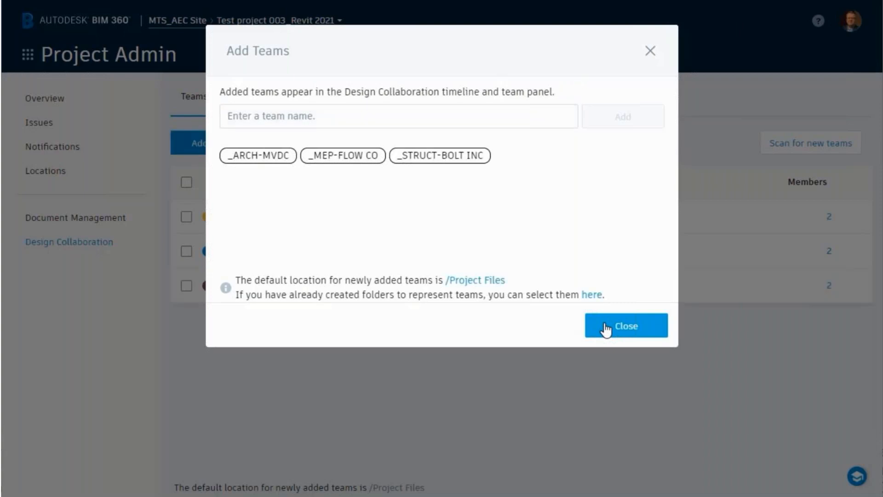
{"action": "left_click", "coordinate": [611, 333]}
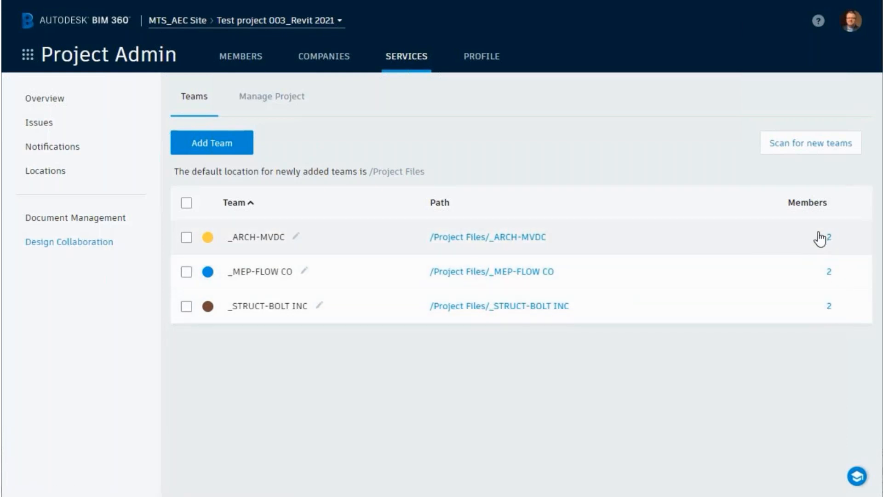
Add an existing project member to the _ARCH-MVDC team with the View + edit + share permission level, and close the member management.
{"action": "left_click", "coordinate": [829, 238]}
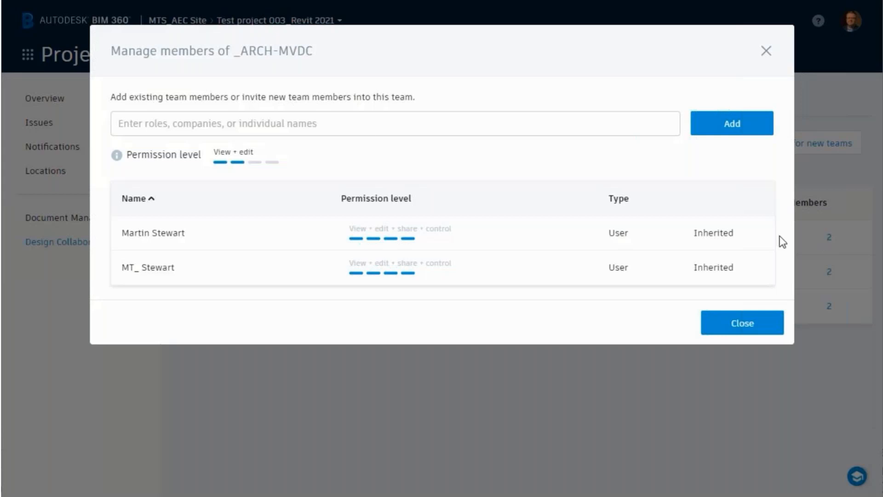
{"action": "left_click", "coordinate": [394, 118]}
{"action": "type", "text": "phil"}
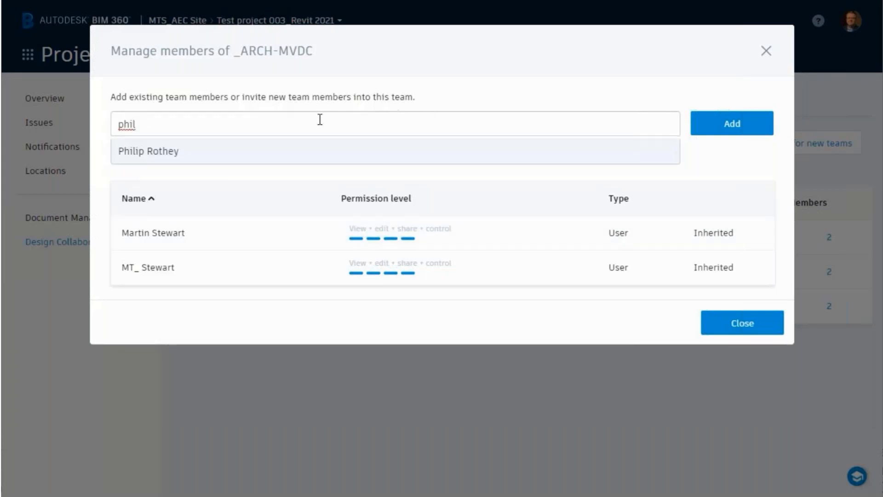
{"action": "left_click", "coordinate": [168, 153]}
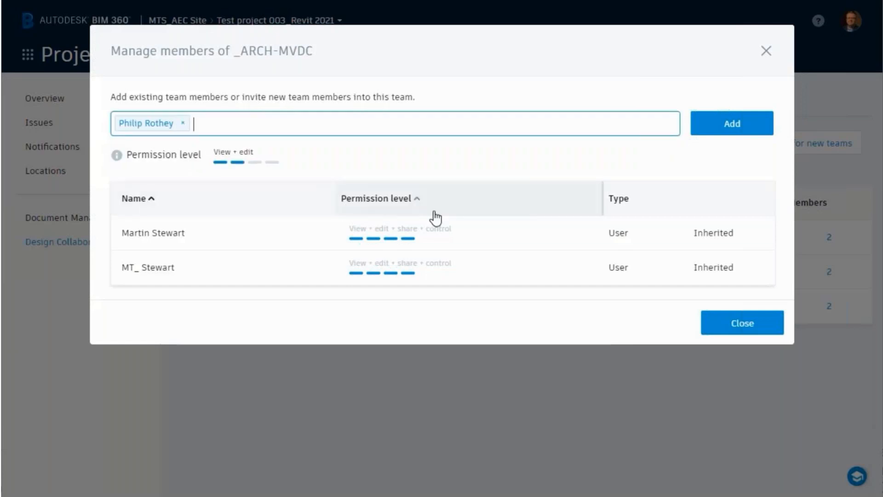
{"action": "left_click", "coordinate": [292, 156]}
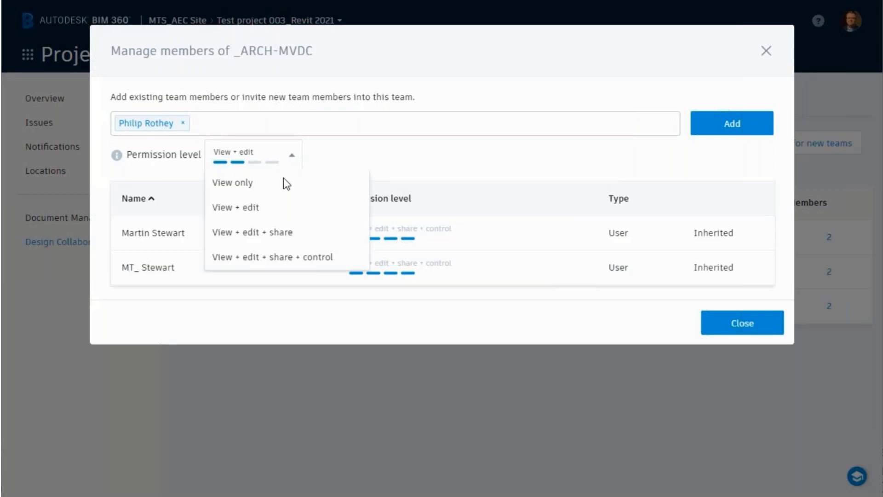
{"action": "left_click", "coordinate": [286, 236]}
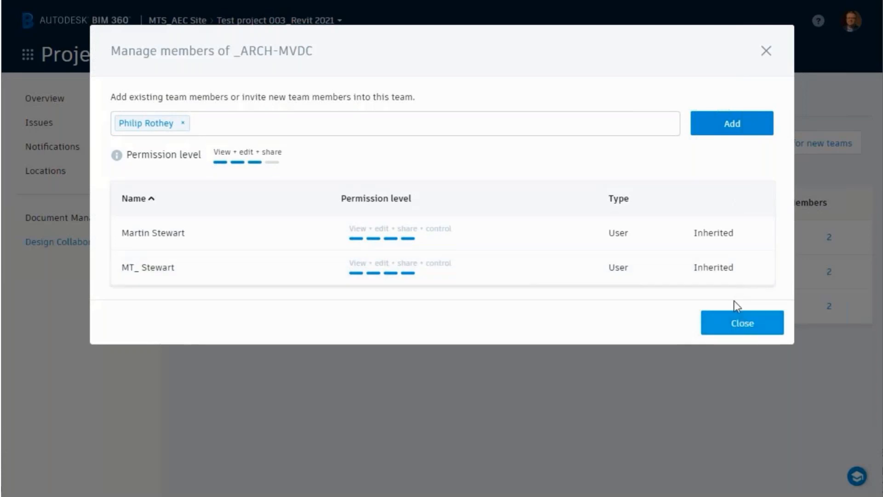
{"action": "left_click", "coordinate": [726, 127]}
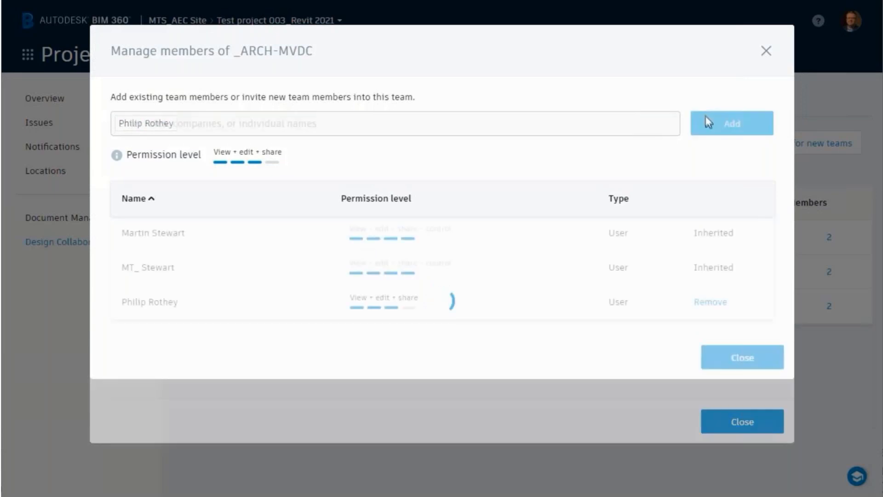
{"action": "left_click", "coordinate": [733, 361]}
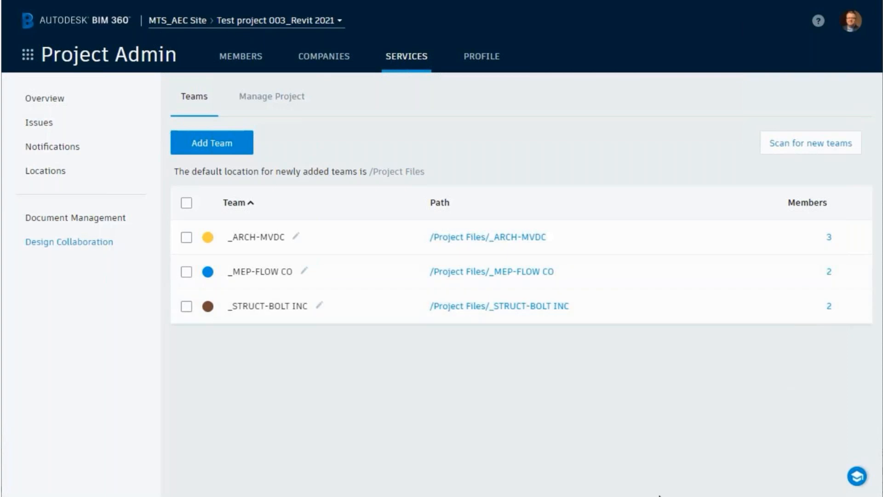
Switch to Document Management and expand the Shared folder in Project Files to check its team subfolders.
{"action": "left_click", "coordinate": [28, 56]}
{"action": "left_click", "coordinate": [243, 123]}
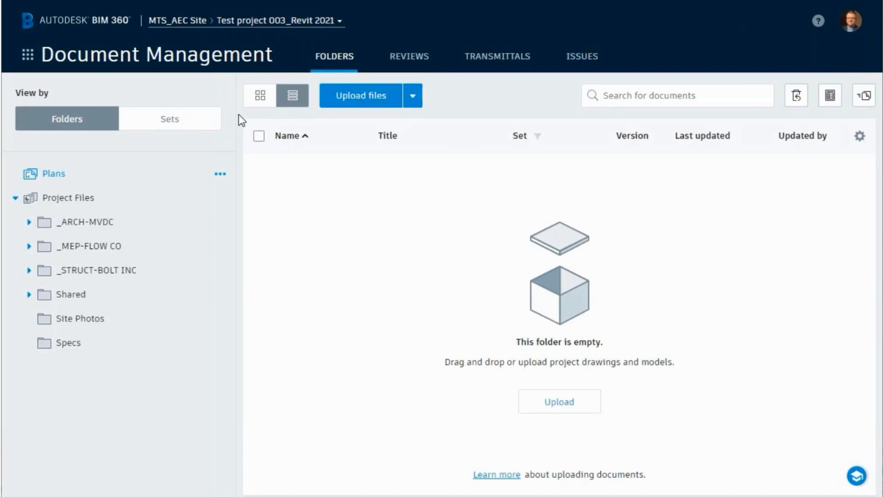
{"action": "left_click", "coordinate": [72, 299]}
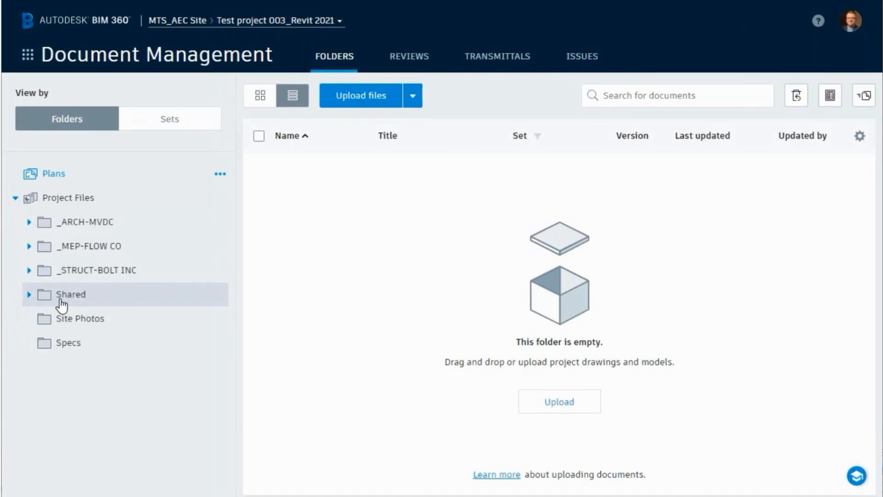
{"action": "left_click", "coordinate": [29, 295]}
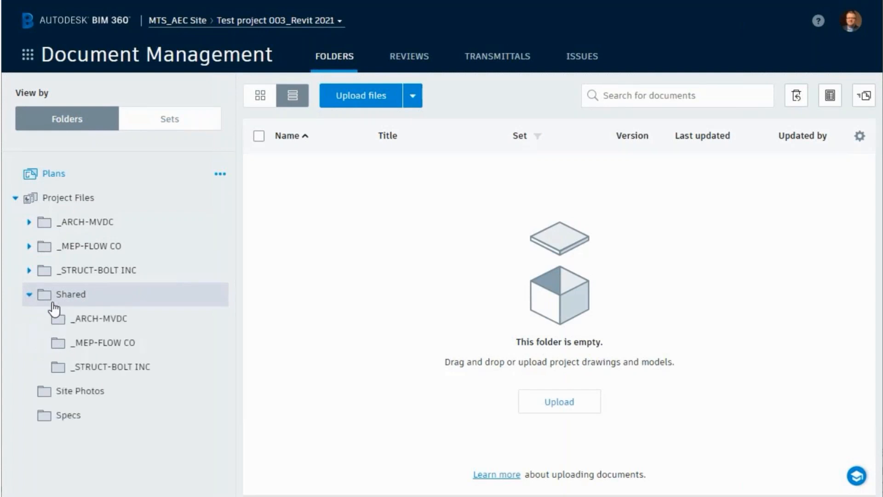
{"action": "left_click", "coordinate": [92, 370]}
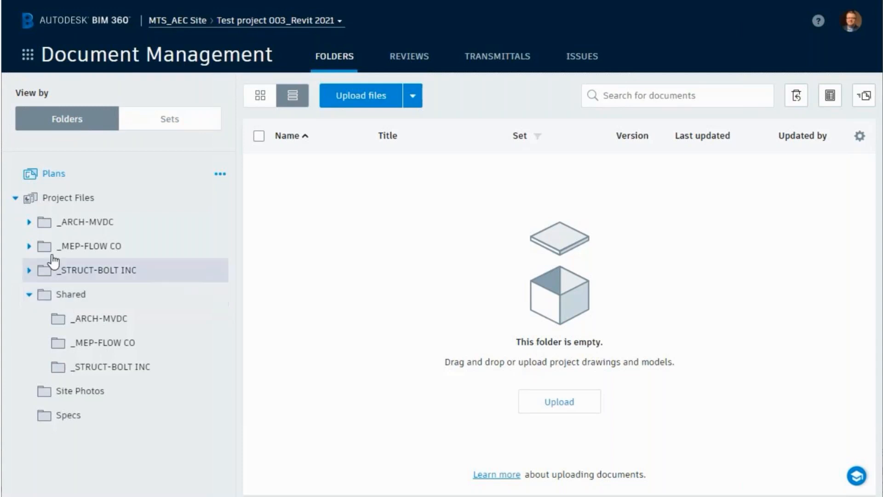
Expand the _ARCH-MVDC, _MEP-FLOW CO and _STRUCT-BOLT INC folders to examine their subfolders.
{"action": "left_click", "coordinate": [30, 222]}
{"action": "left_click", "coordinate": [84, 256]}
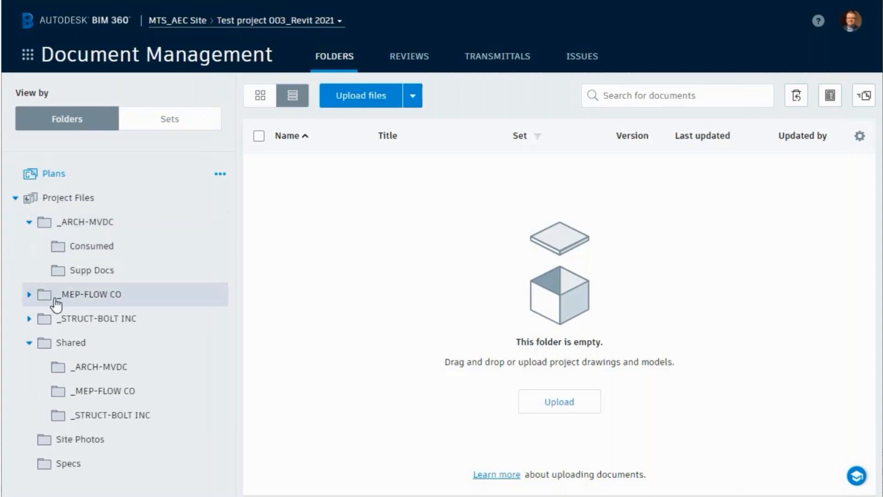
{"action": "left_click", "coordinate": [29, 294]}
{"action": "left_click", "coordinate": [70, 317]}
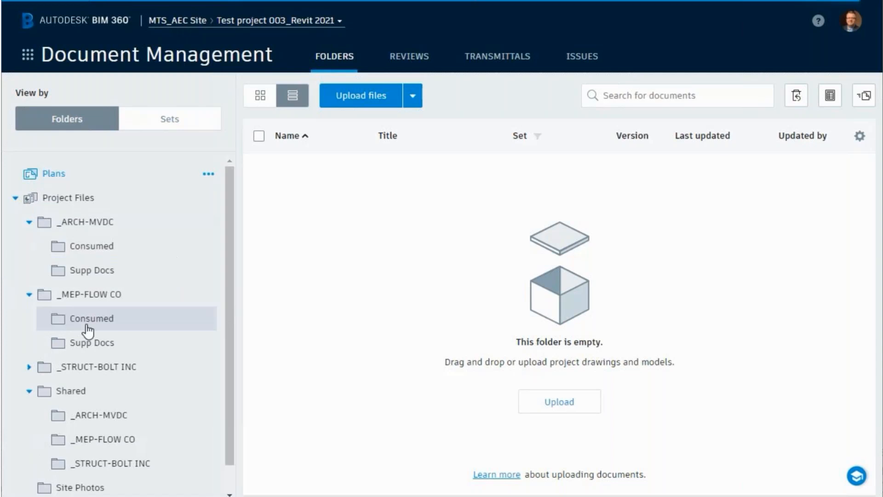
{"action": "left_click", "coordinate": [29, 366]}
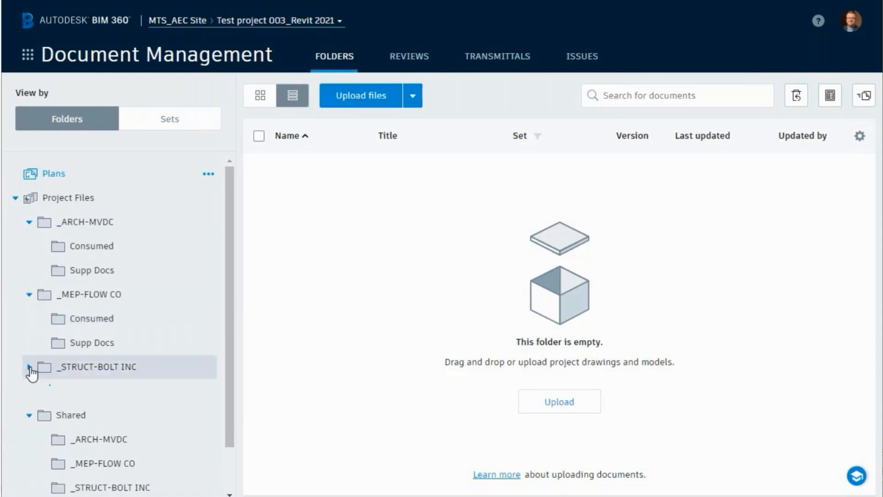
{"action": "left_click", "coordinate": [44, 398]}
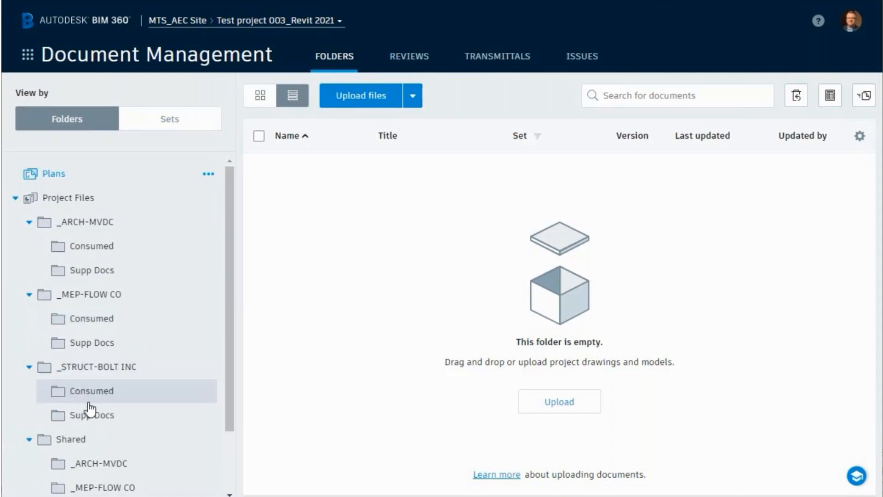